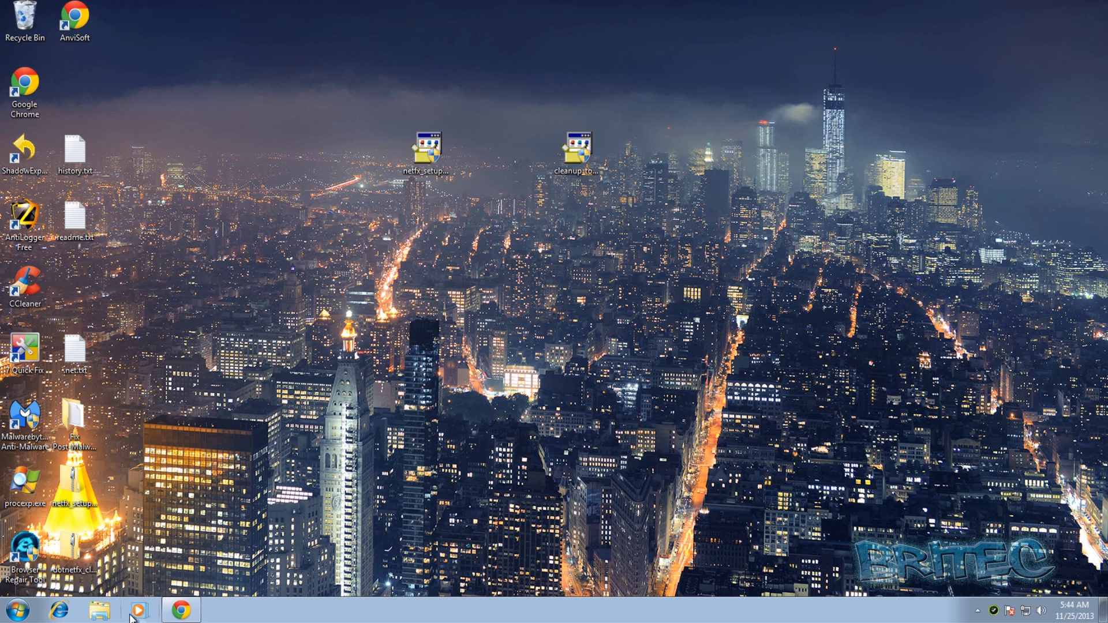
- Restore Chrome showing the MSDN verification tool guide
left_click(179, 610)
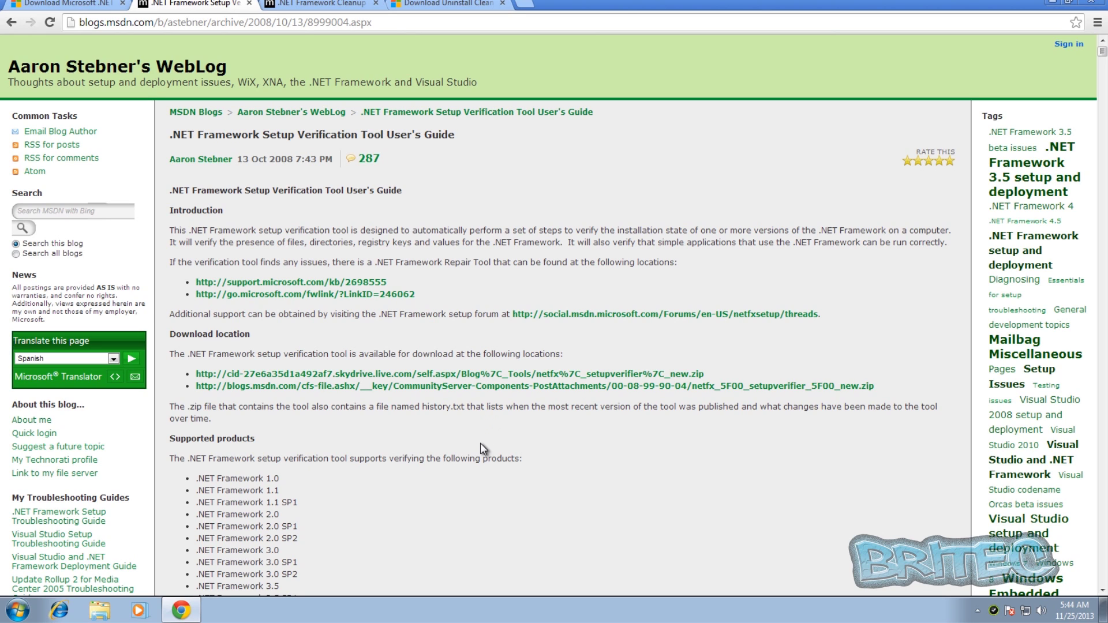
scroll(479, 445, "down", 1)
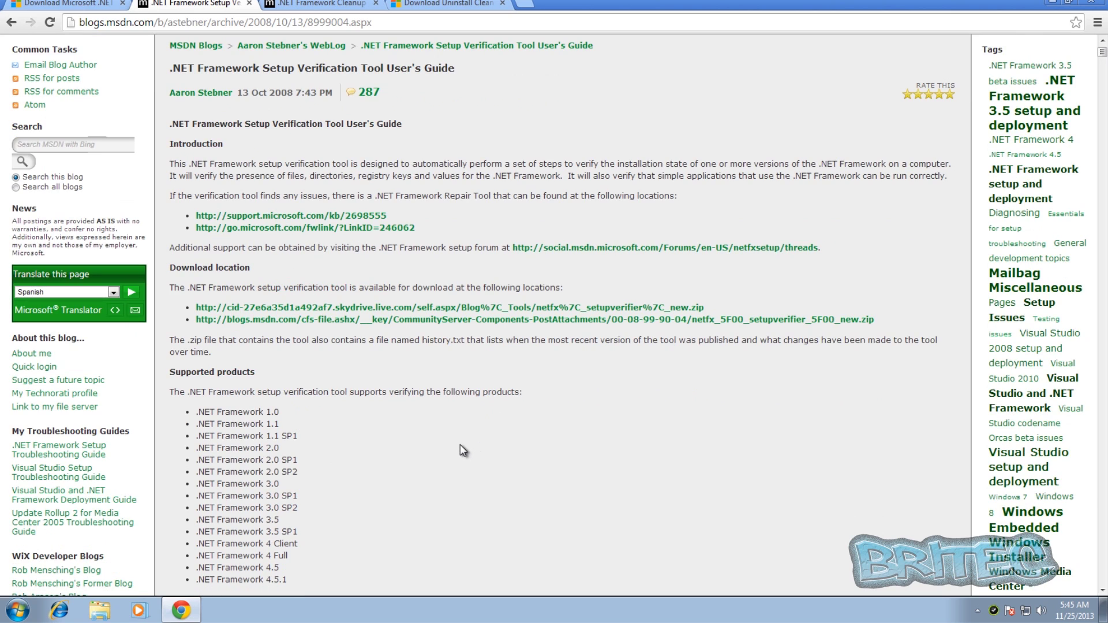
scroll(459, 444, "down", 1)
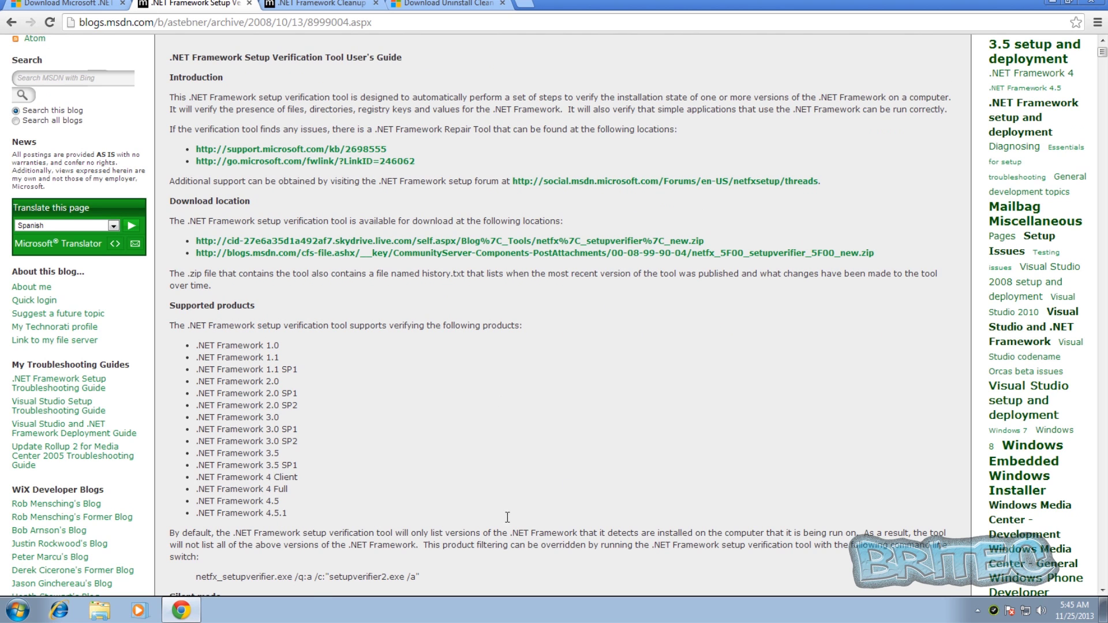
scroll(329, 524, "down", 1)
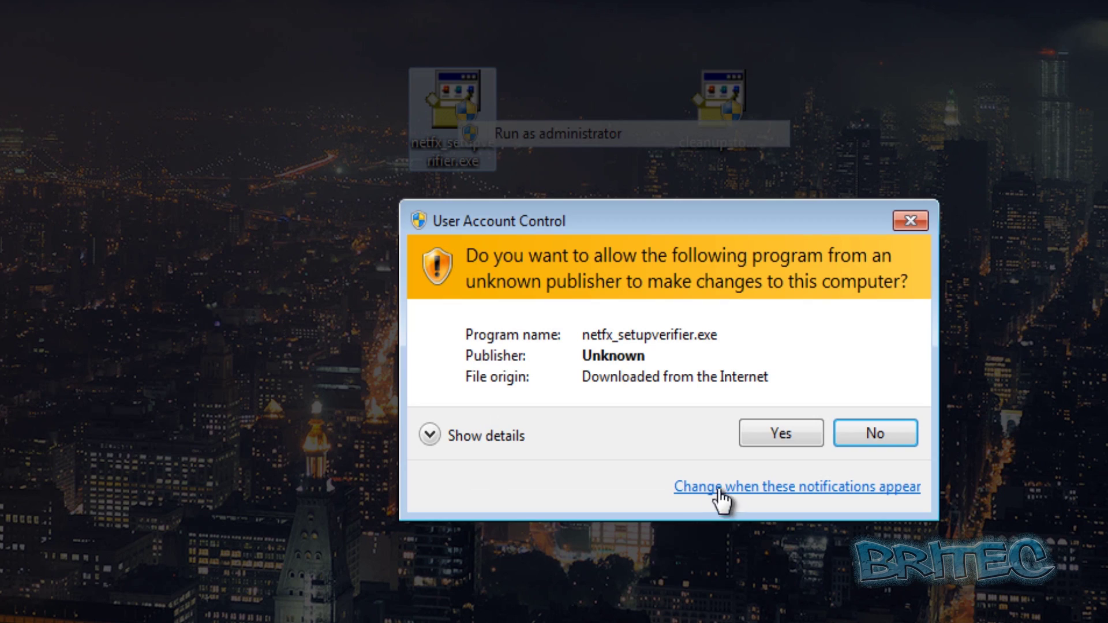
- Allow the verifier through UAC, accept its license, and select .NET Framework 4 Client
left_click(765, 431)
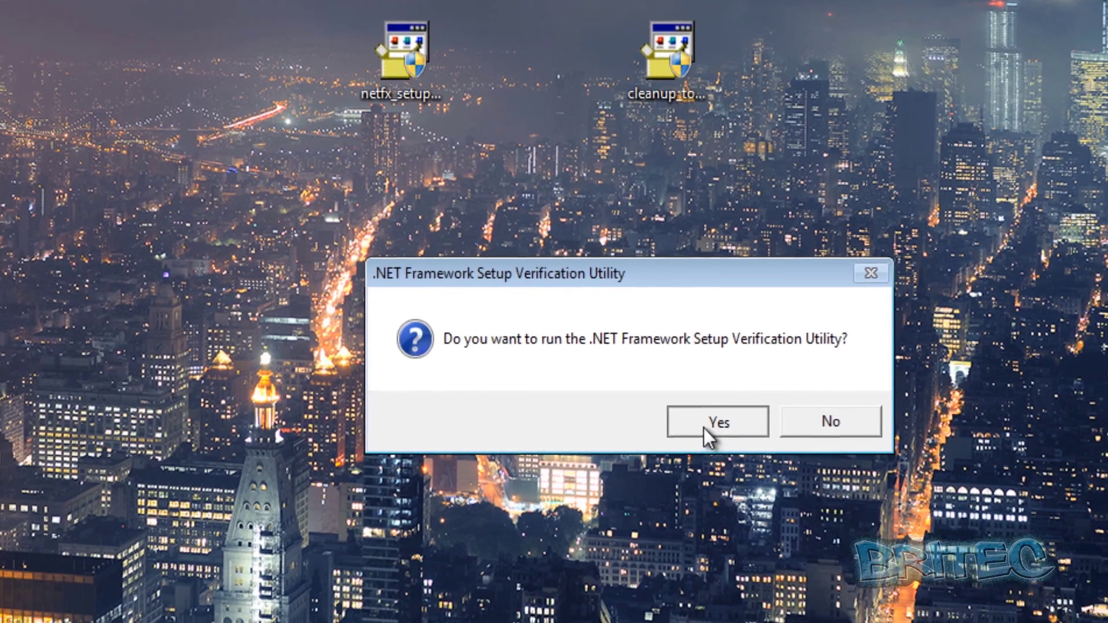
left_click(757, 475)
left_click(624, 481)
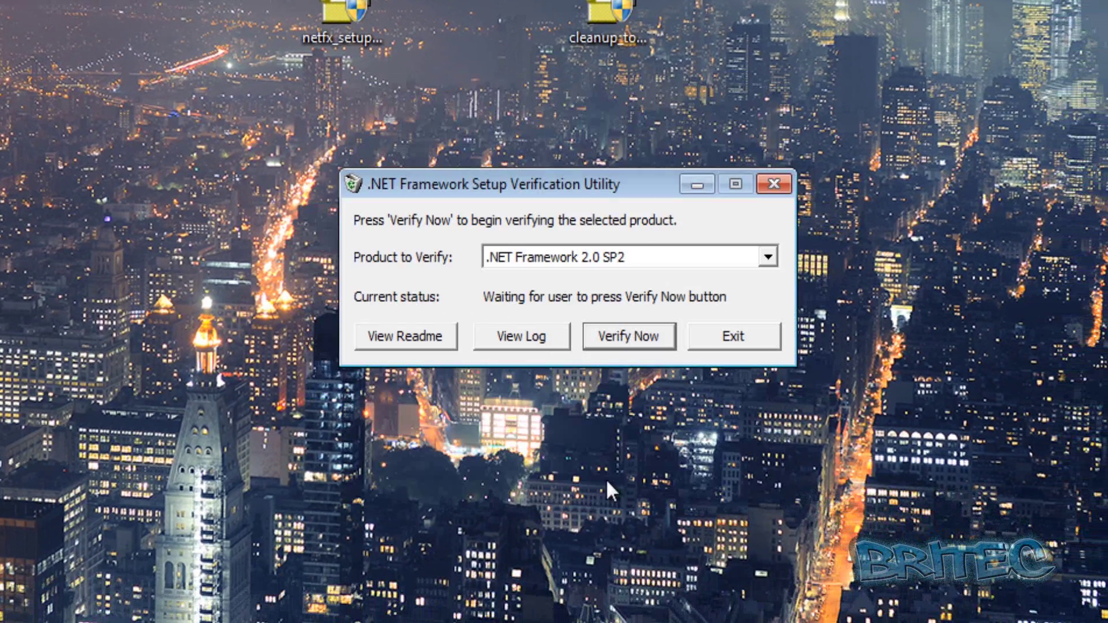
left_click(765, 256)
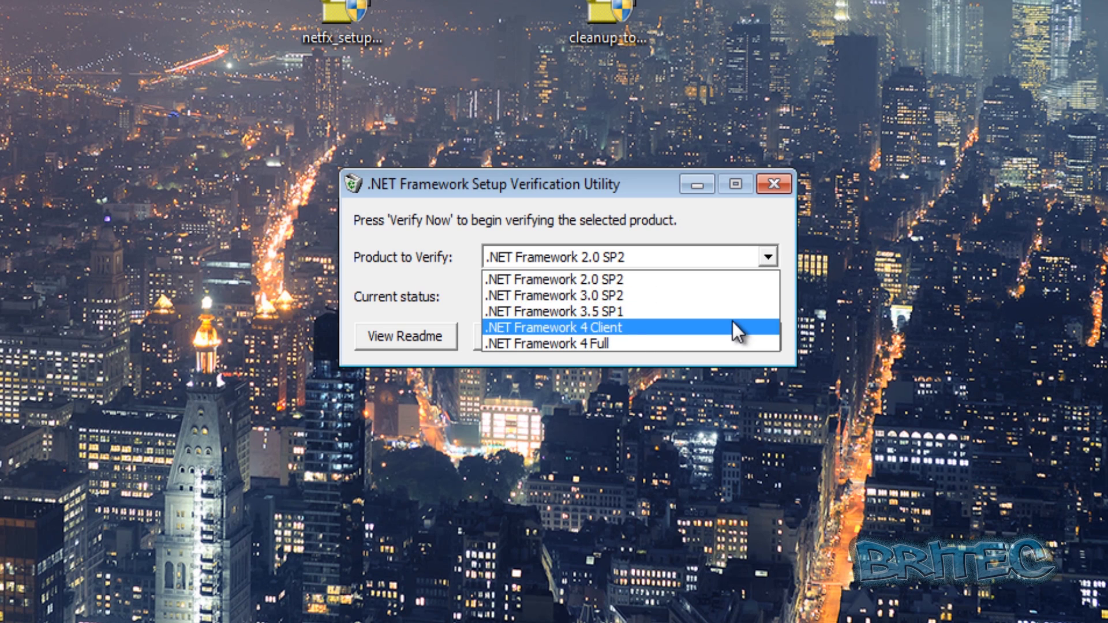
left_click(732, 326)
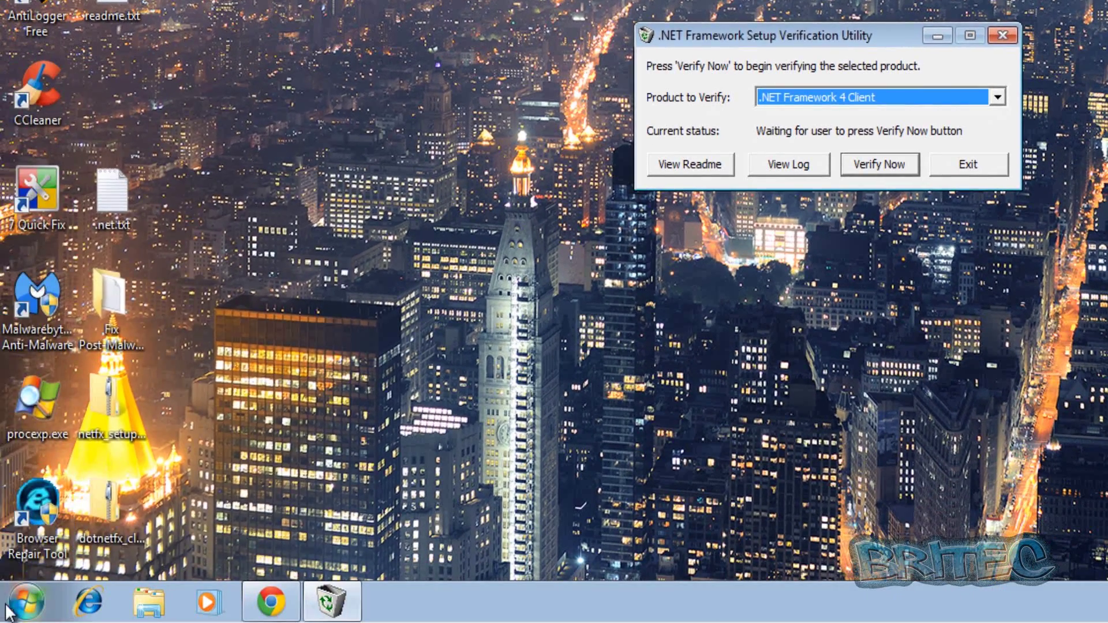
- Check Programs and Features via Control Panel for the installed .NET Framework, then close it
left_click(17, 606)
left_click(350, 399)
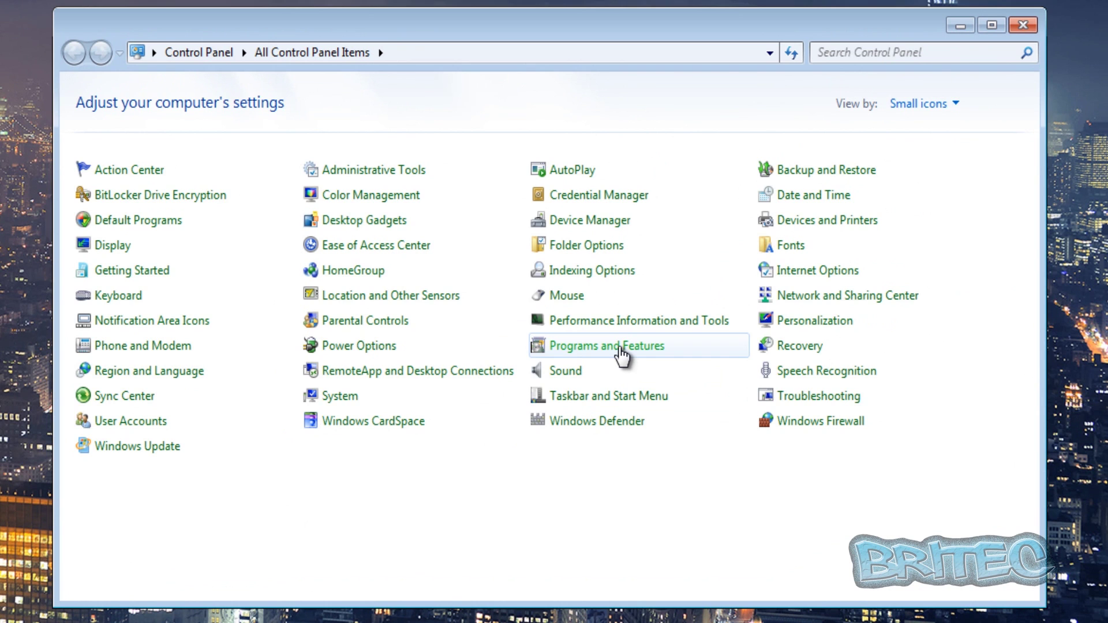
left_click(622, 350)
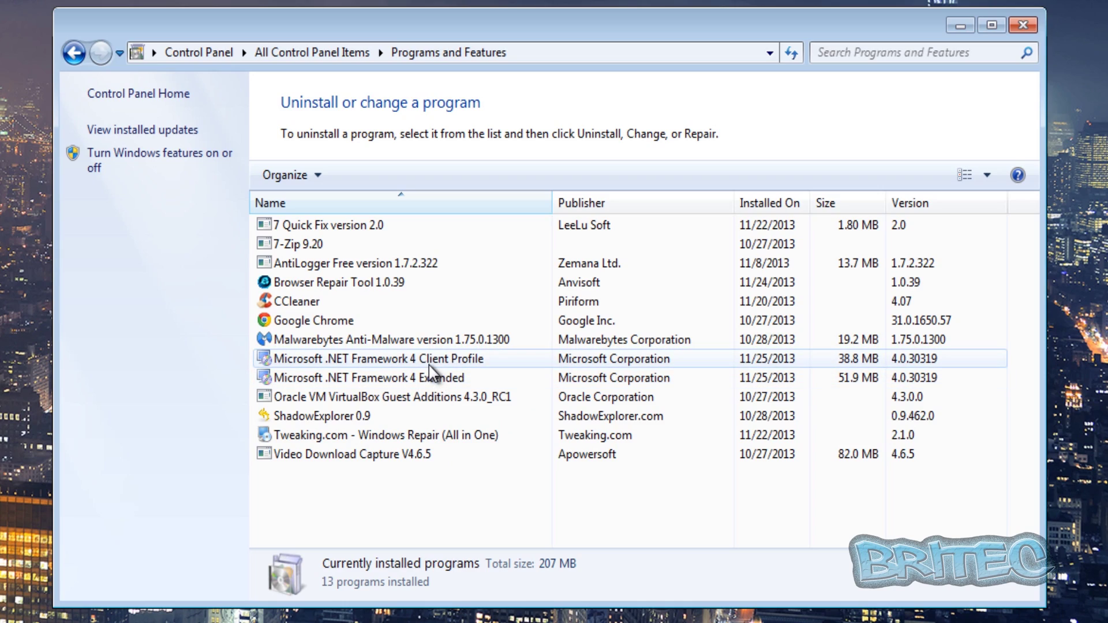
left_click(1025, 26)
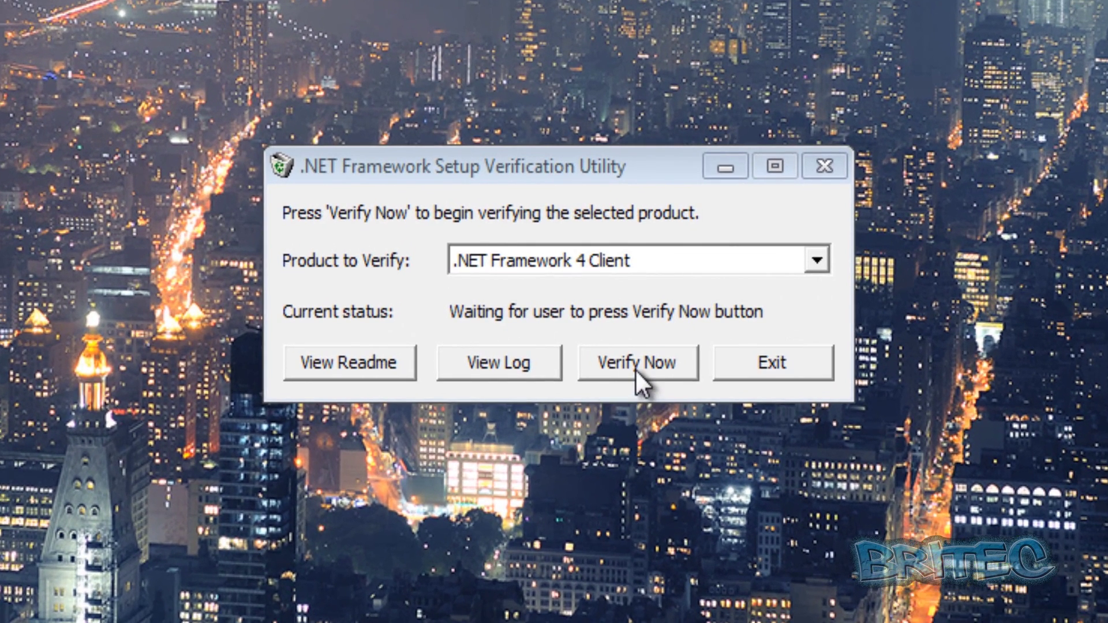
- Run Verify Now and confirm .NET Framework 4 Client verification succeeded
left_click(636, 368)
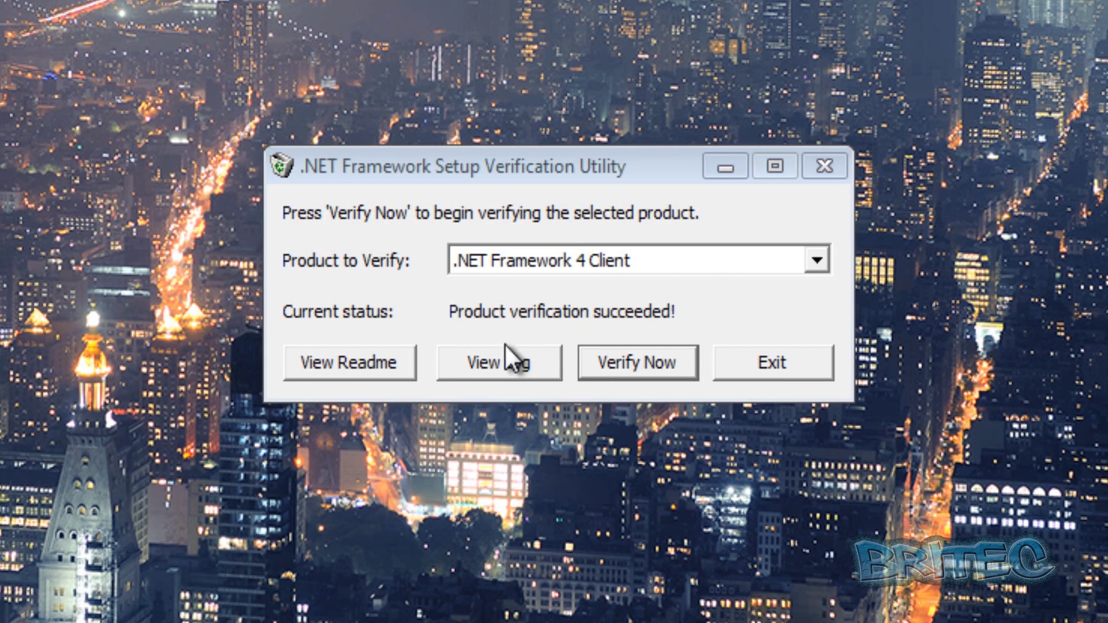
left_click(468, 340)
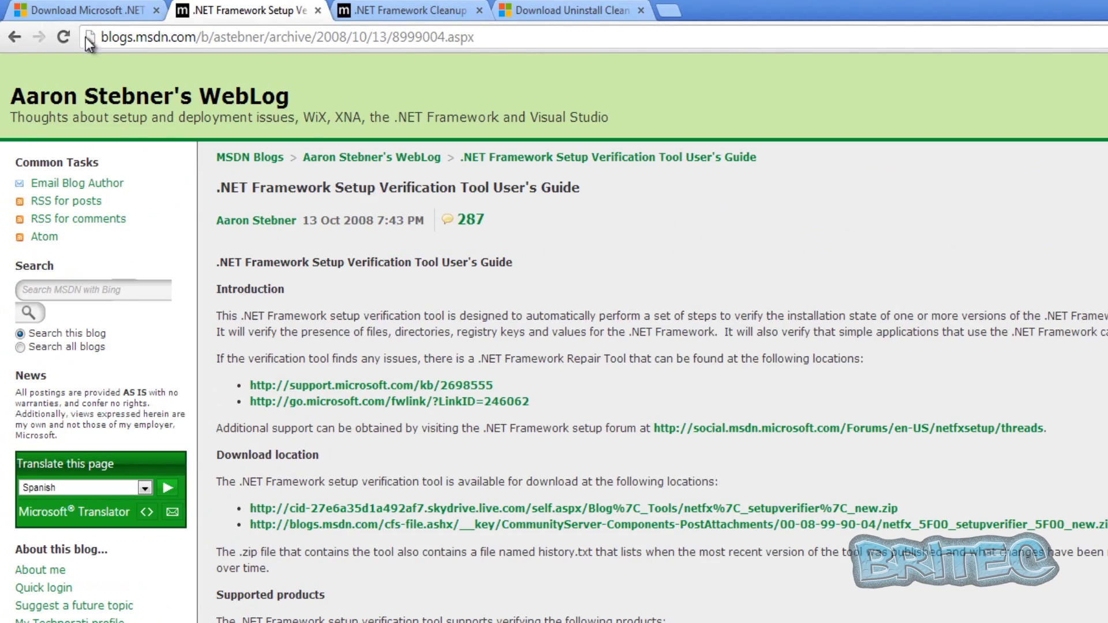
- Switch Chrome to the Microsoft .NET Framework Repair Tool download page
left_click(73, 11)
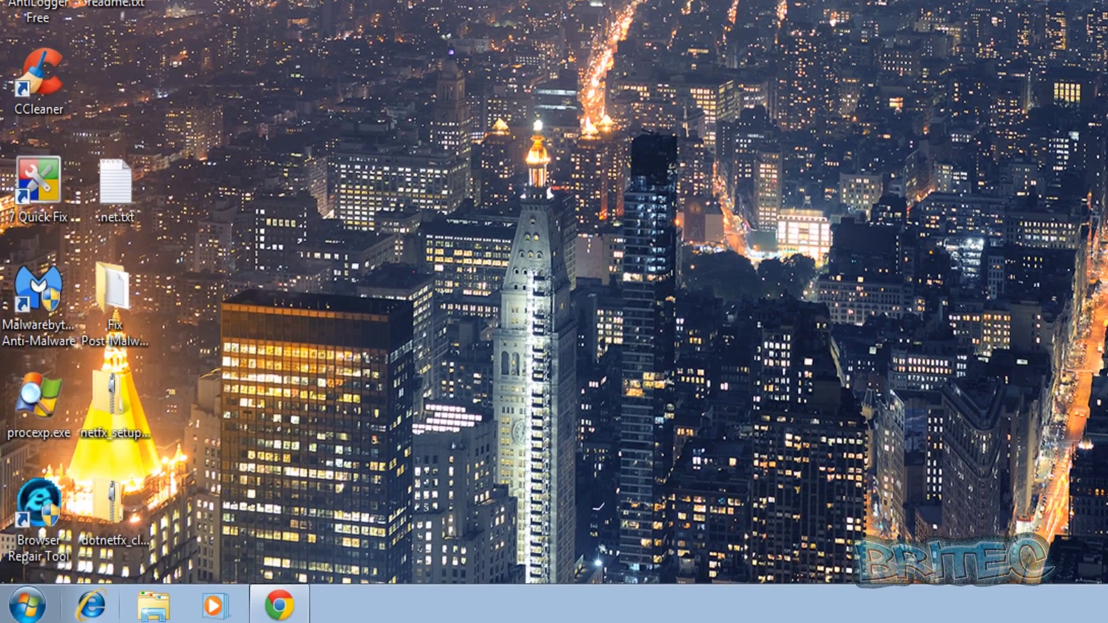
- In Programs and Features, select Microsoft .NET Framework 4 Client Profile for removal
left_click(26, 605)
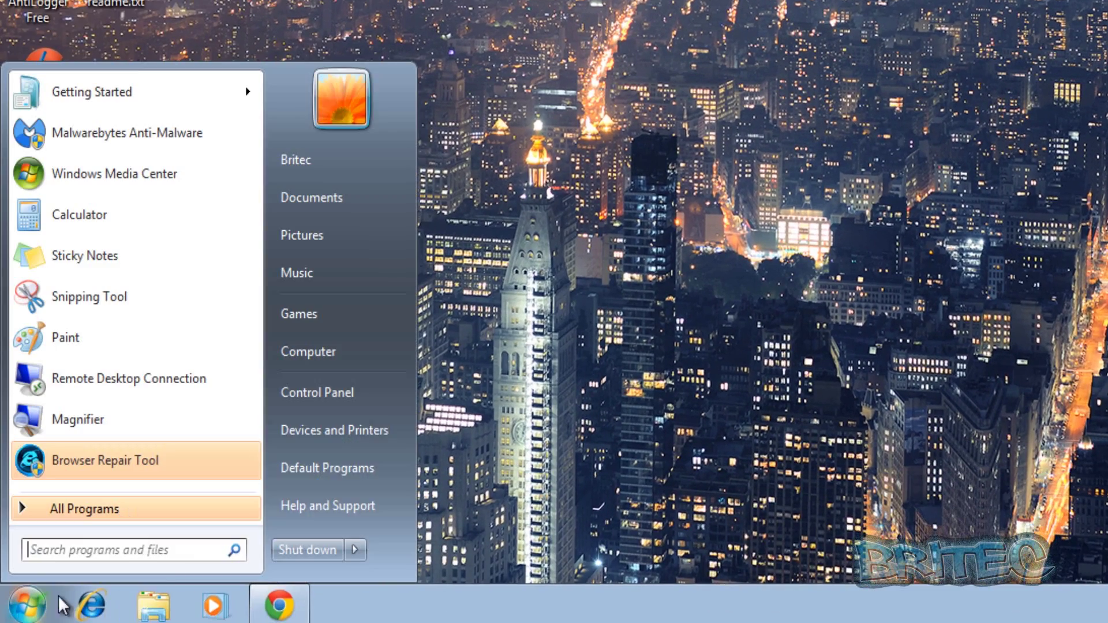
left_click(364, 390)
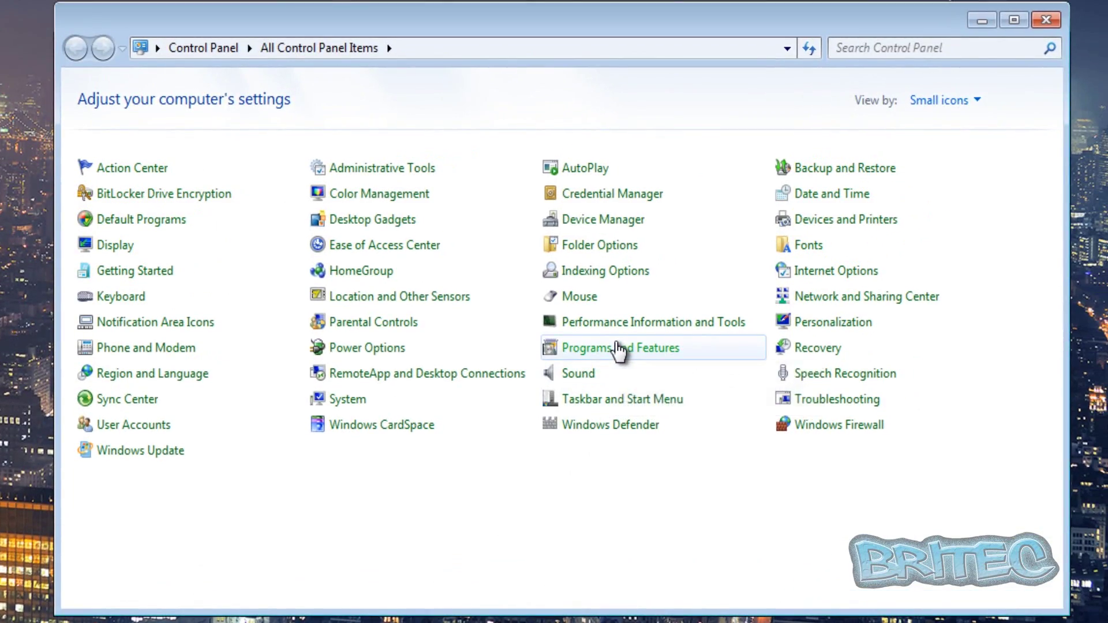
left_click(617, 347)
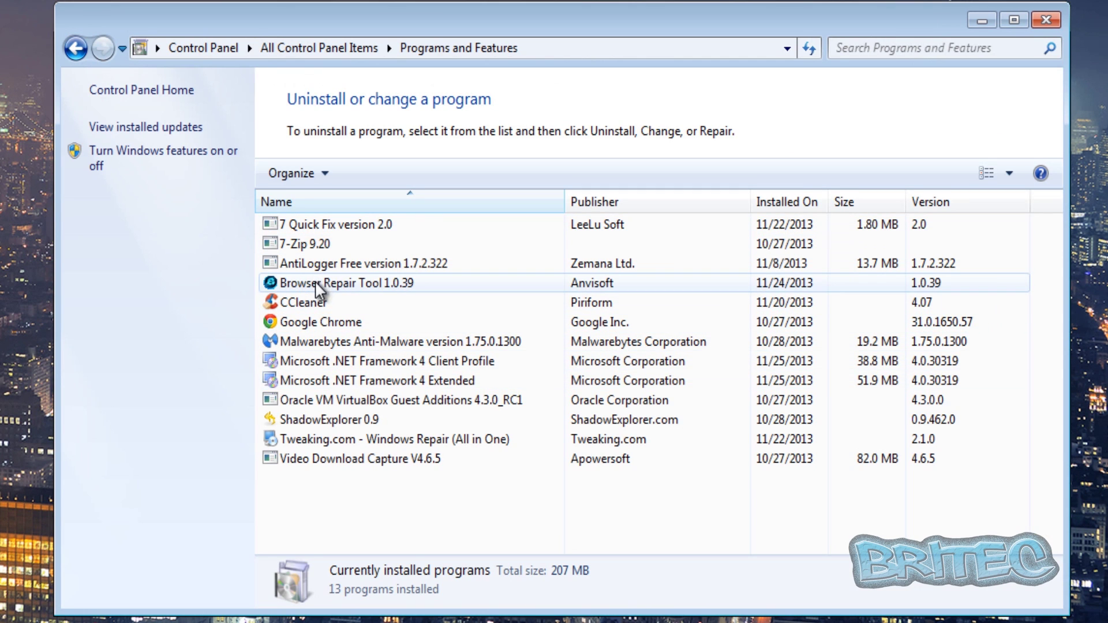
left_click(339, 362)
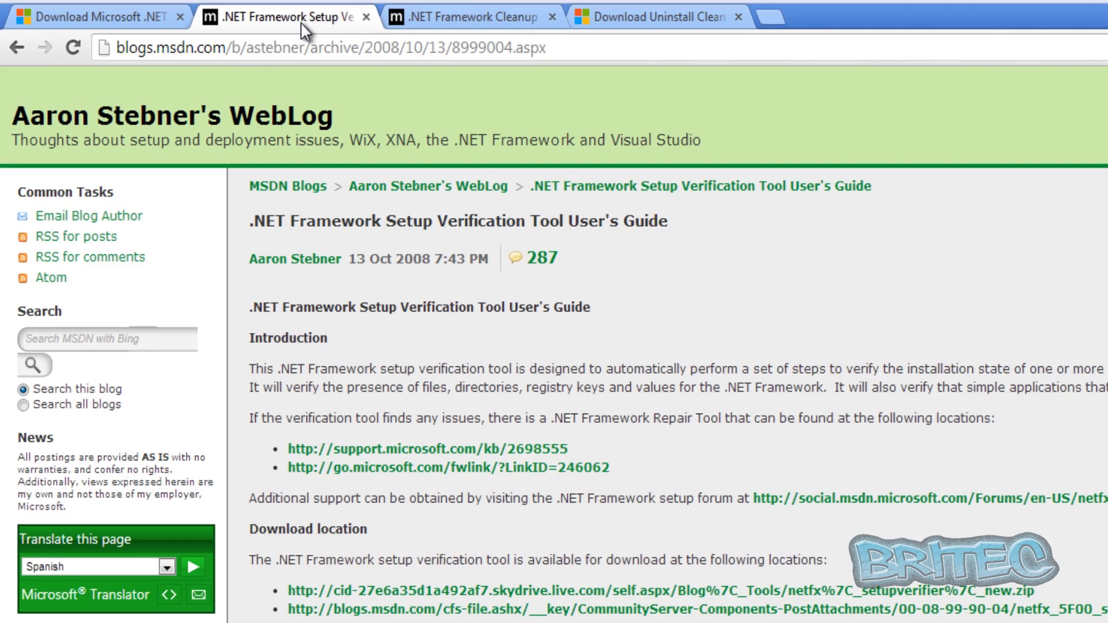
- Review the Cleanup Tool guide, then switch to the Uninstall Cleanup Tool download page
left_click(473, 17)
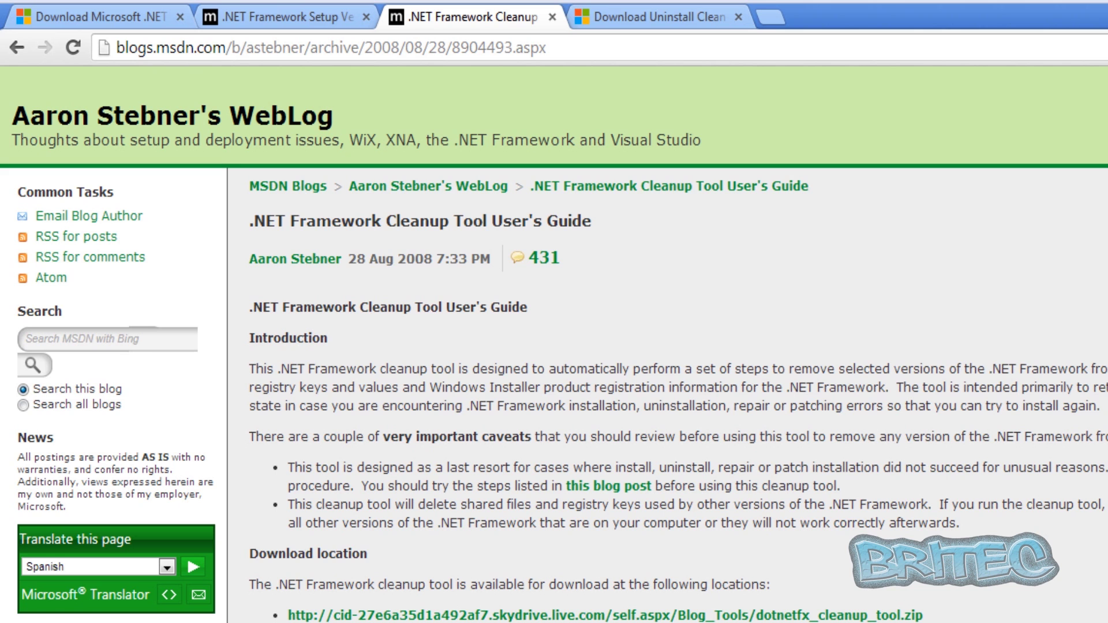
scroll(554, 347, "down", 1)
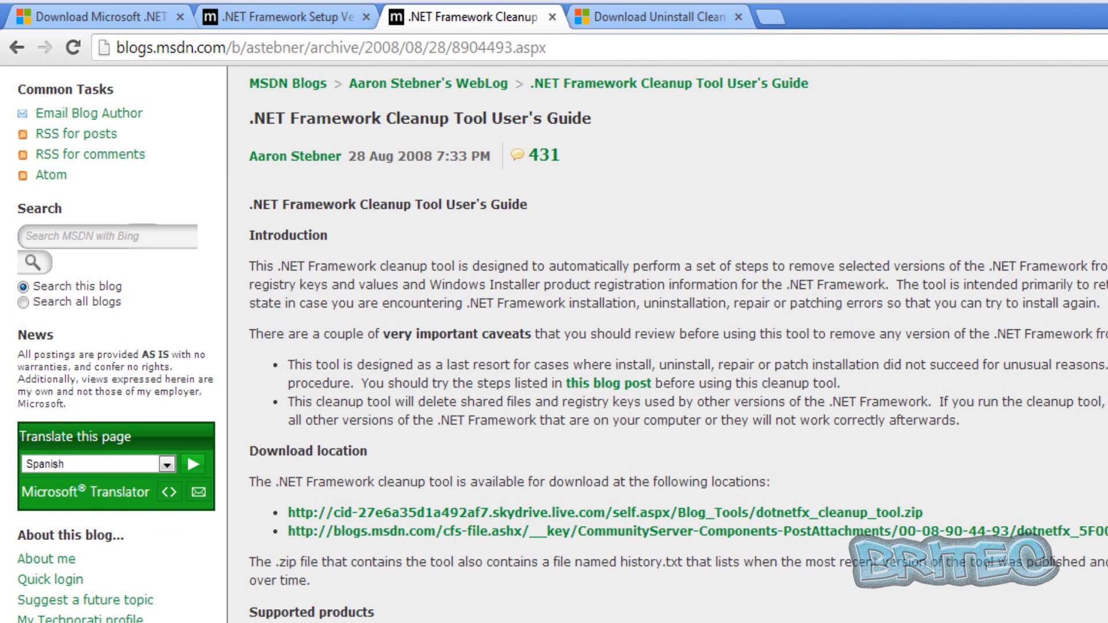
scroll(528, 358, "up", 1)
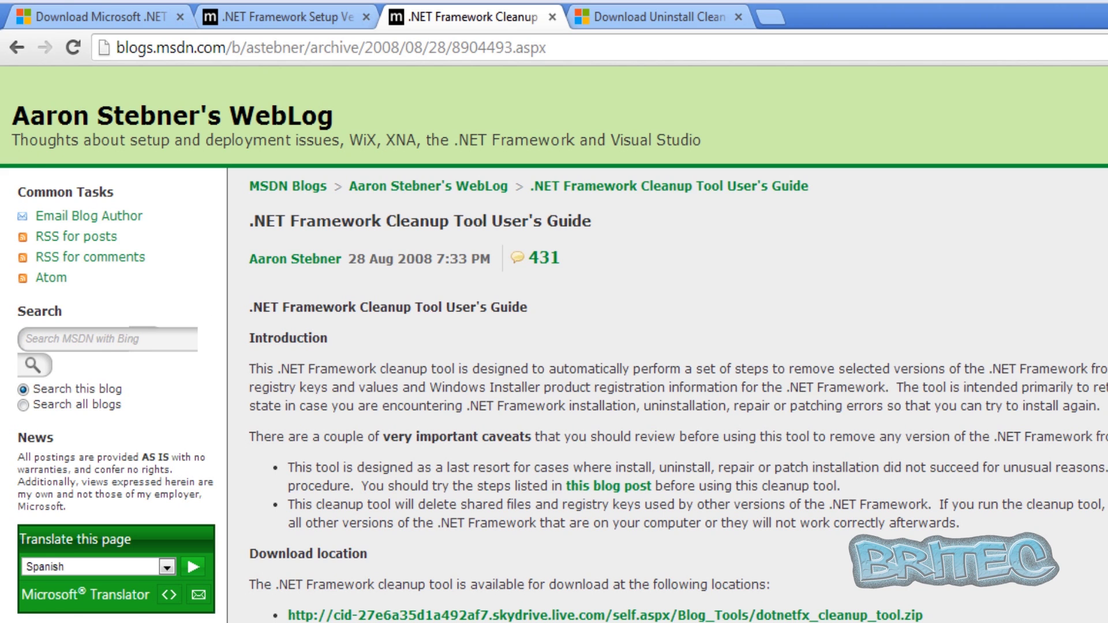
scroll(554, 346, "down", 2)
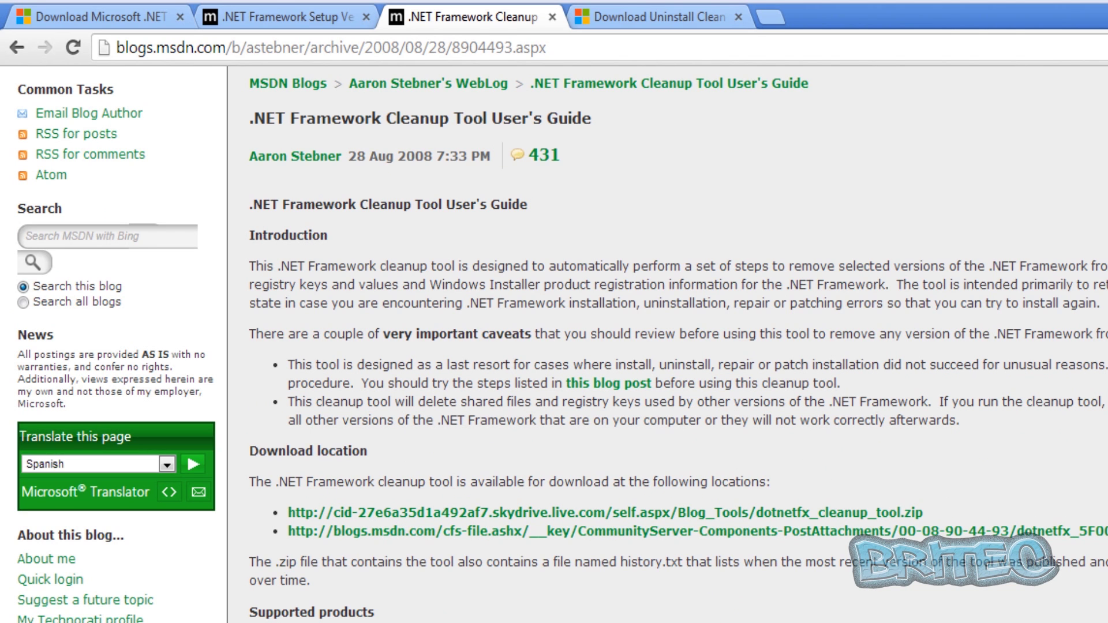
scroll(554, 347, "down", 3)
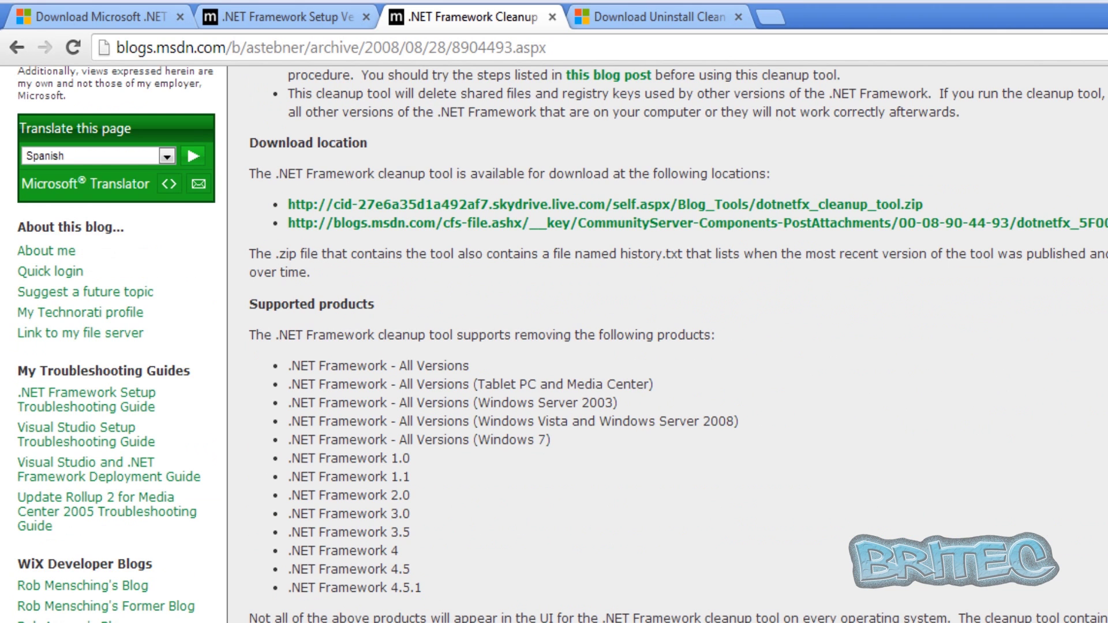
scroll(359, 317, "up", 4)
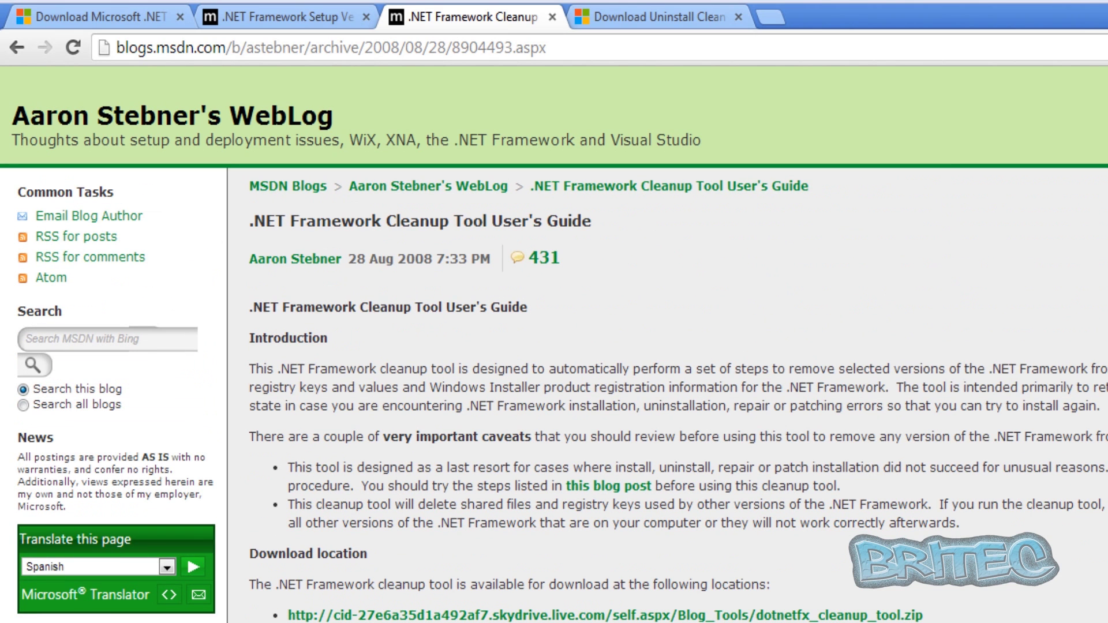
left_click(656, 26)
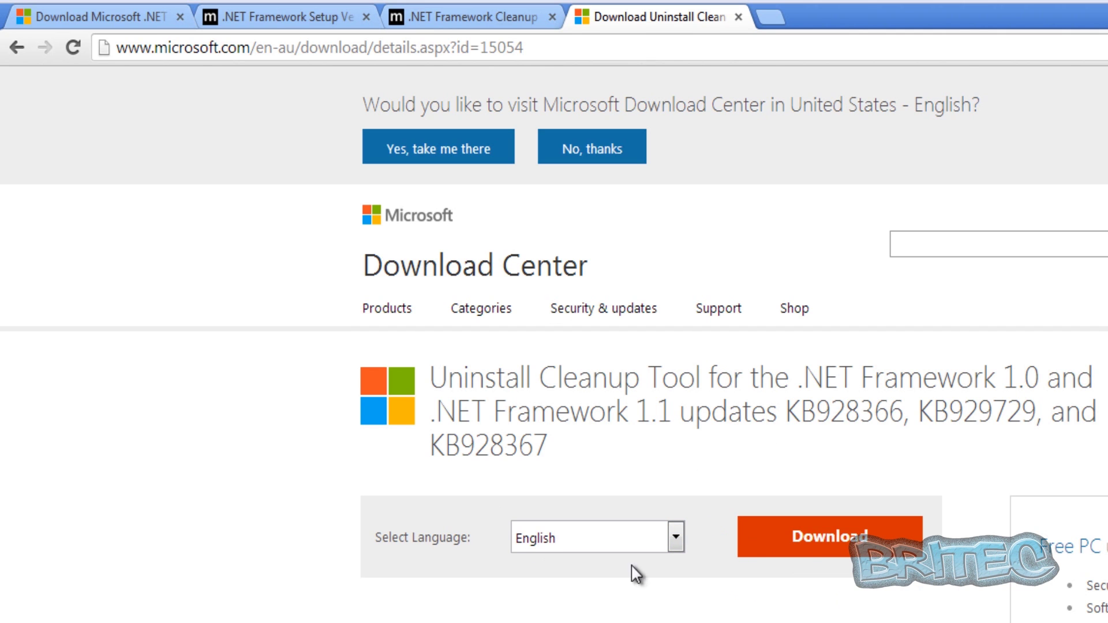
- Return to the .NET Framework Cleanup Tool user's guide tab
left_click(428, 11)
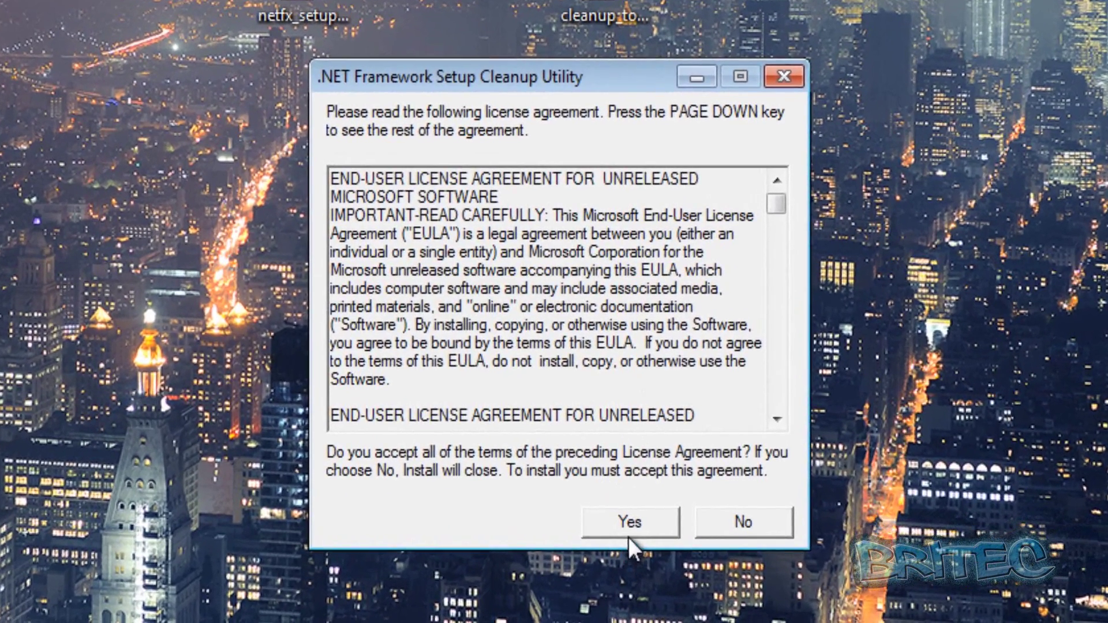
- Accept the cleanup utility's license and review cleanup_main.log in Notepad
left_click(629, 536)
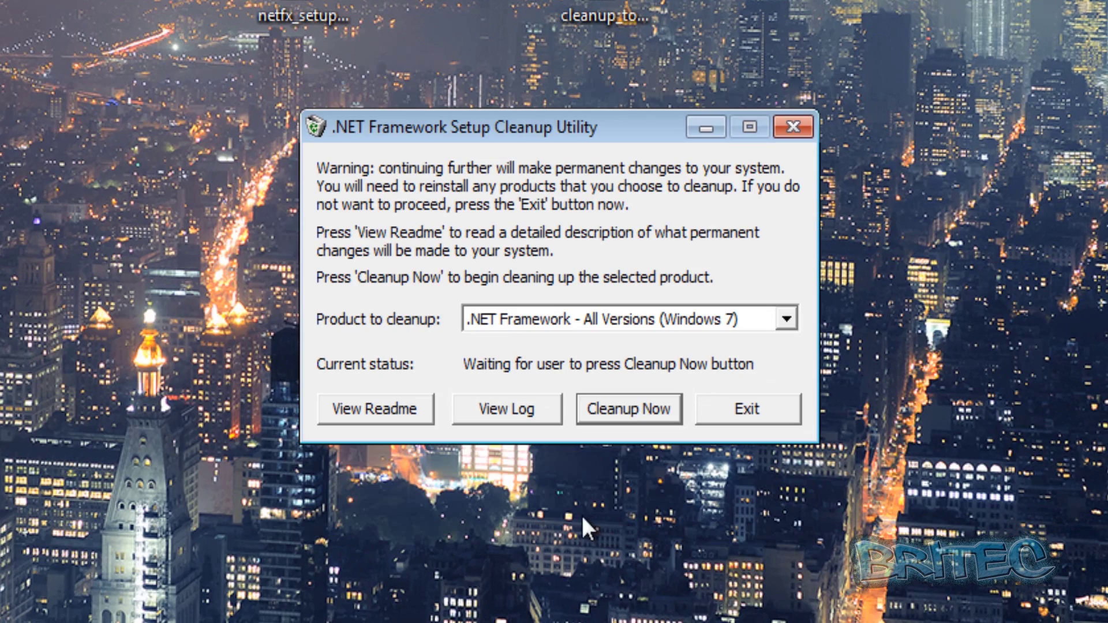
left_click(510, 416)
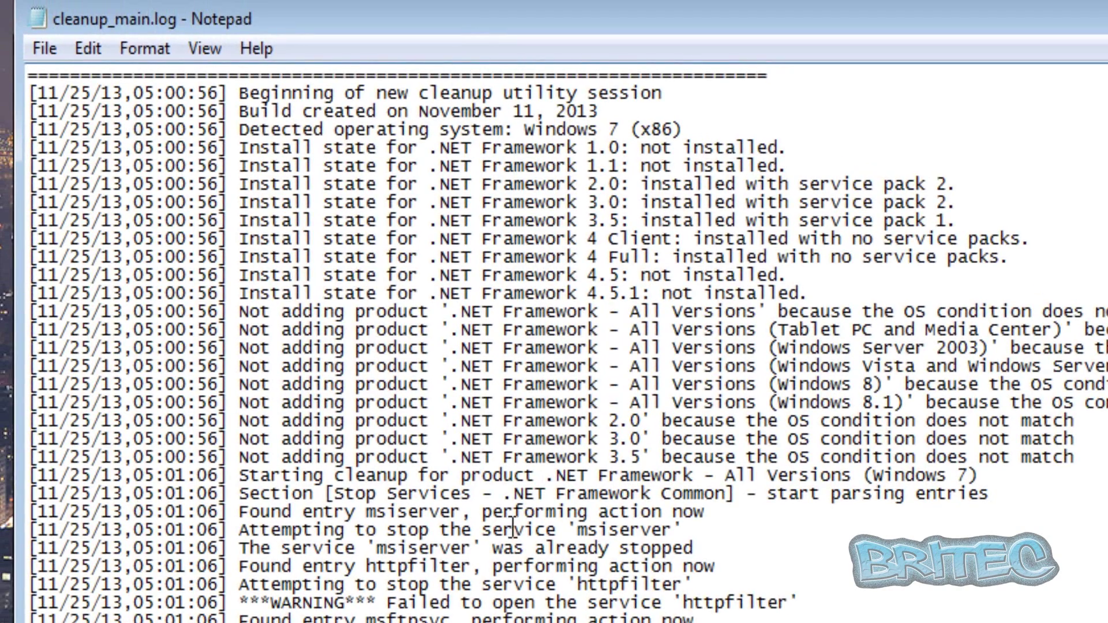
scroll(483, 351, "down", 4)
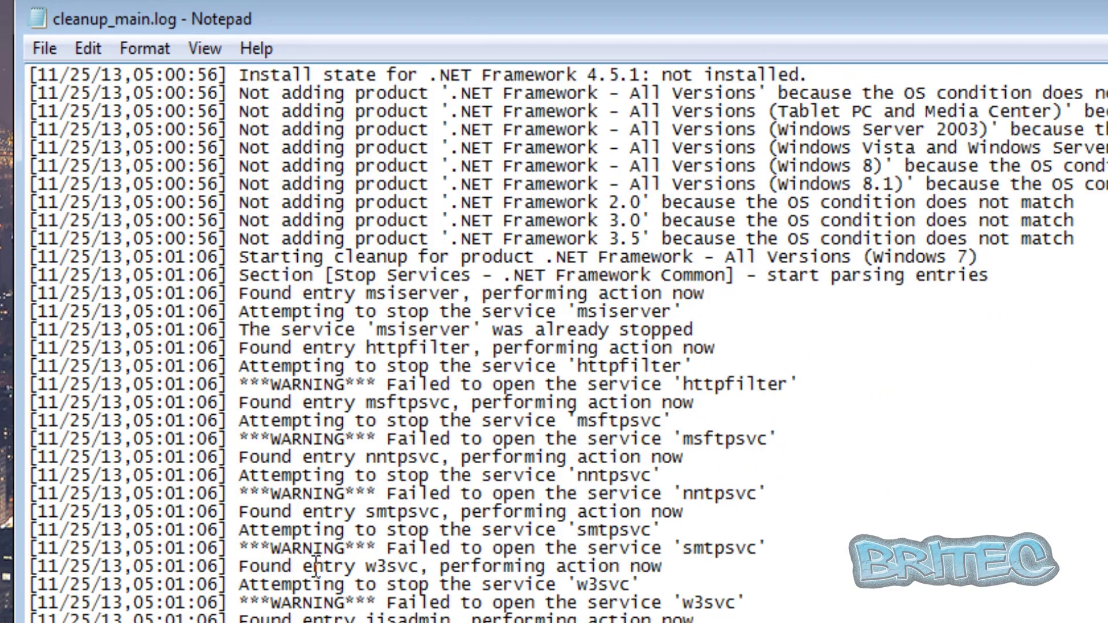
scroll(478, 379, "down", 3)
scroll(468, 407, "down", 6)
scroll(432, 492, "down", 7)
scroll(432, 492, "down", 10)
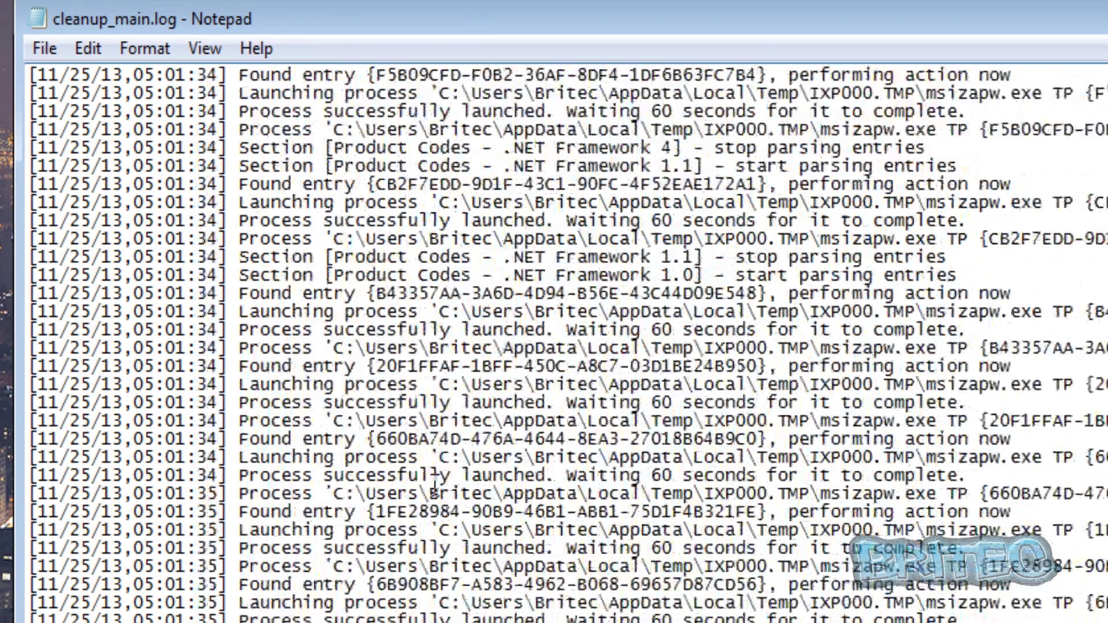
scroll(433, 493, "down", 5)
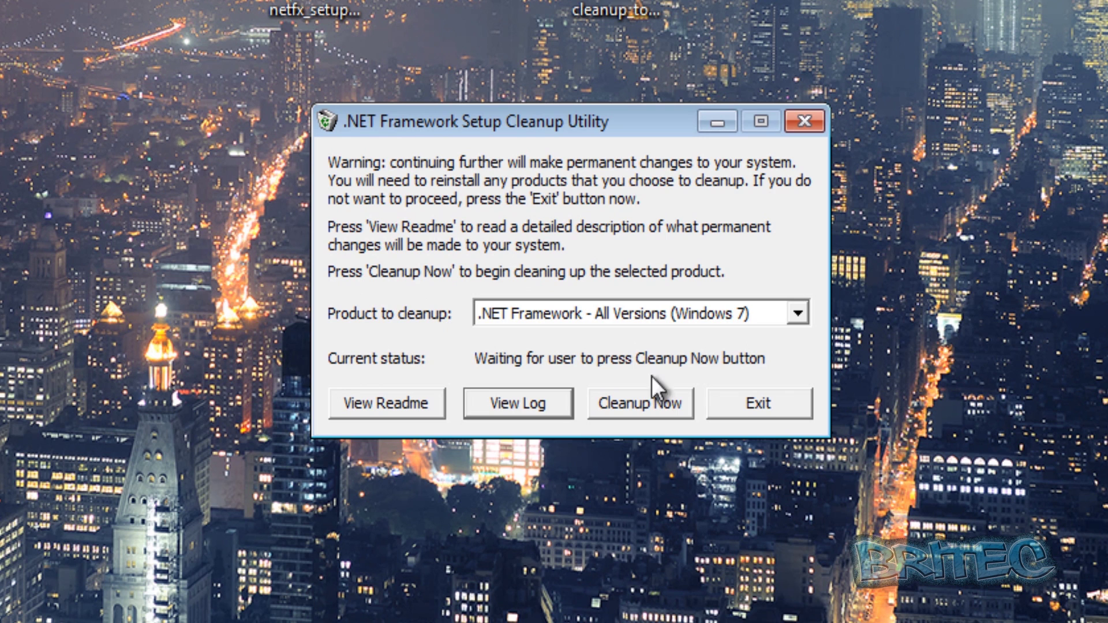
- Clean up .NET Framework - All Versions (Windows 7) and exit once cleanup succeeds
left_click(804, 315)
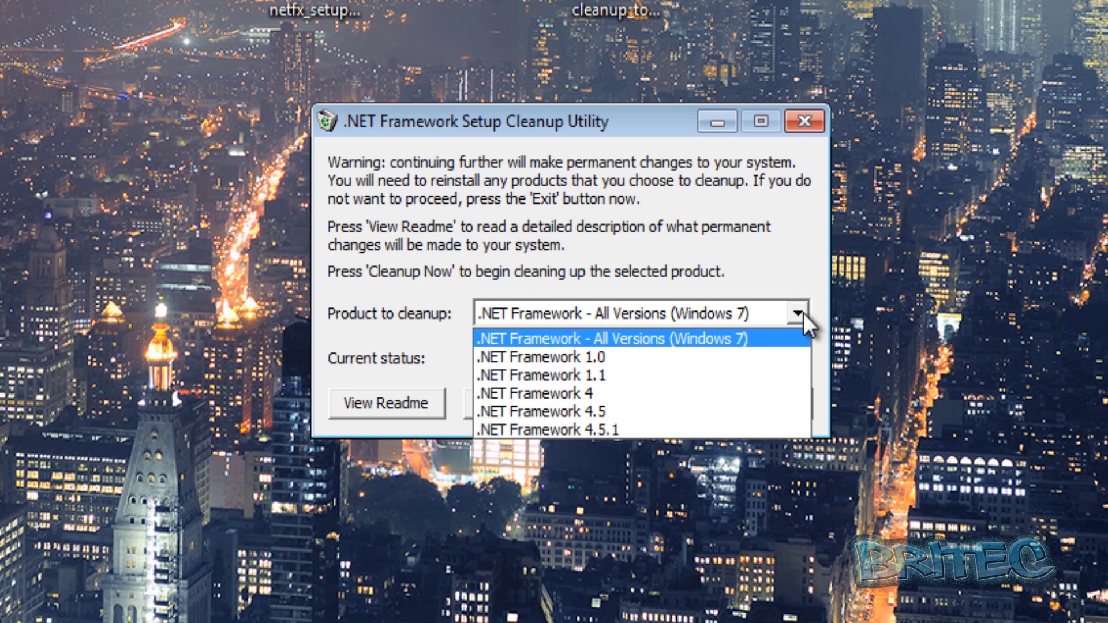
left_click(803, 313)
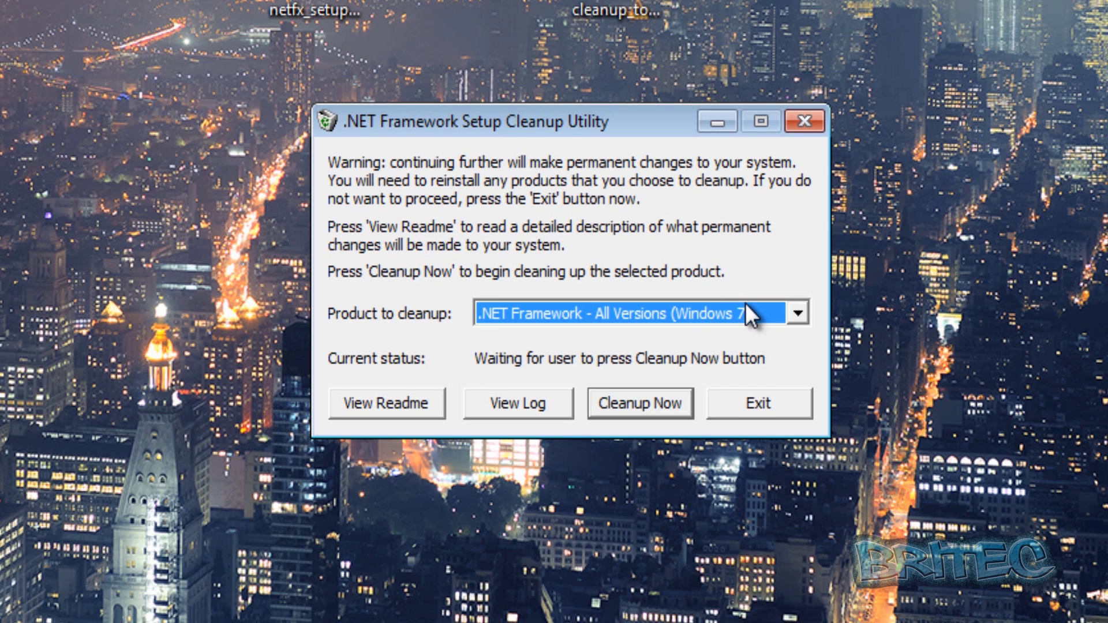
left_click(654, 402)
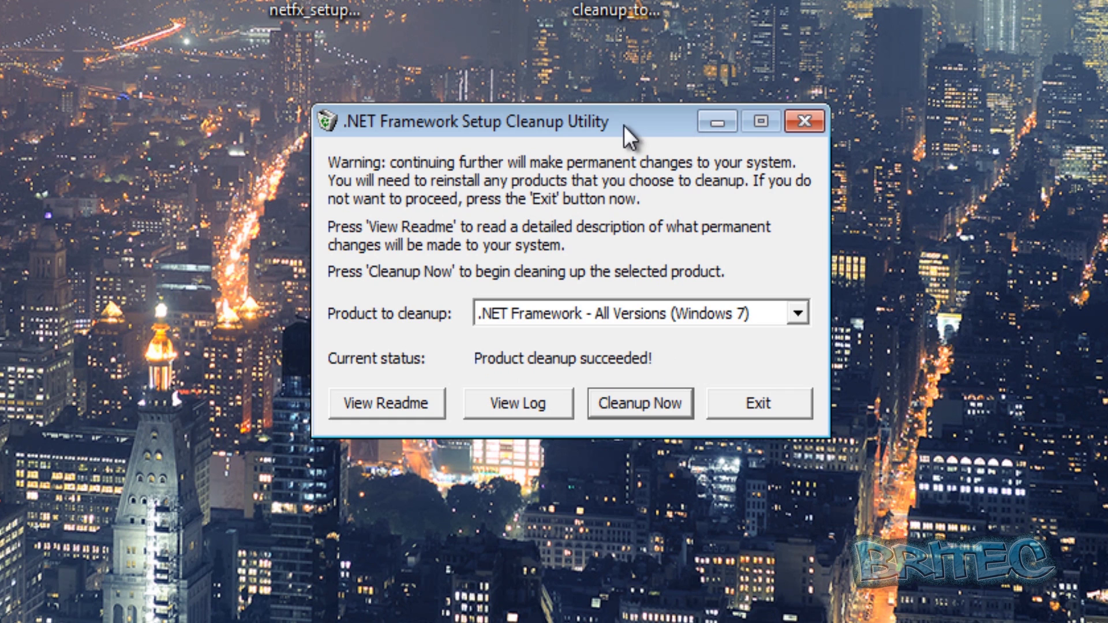
left_click(773, 406)
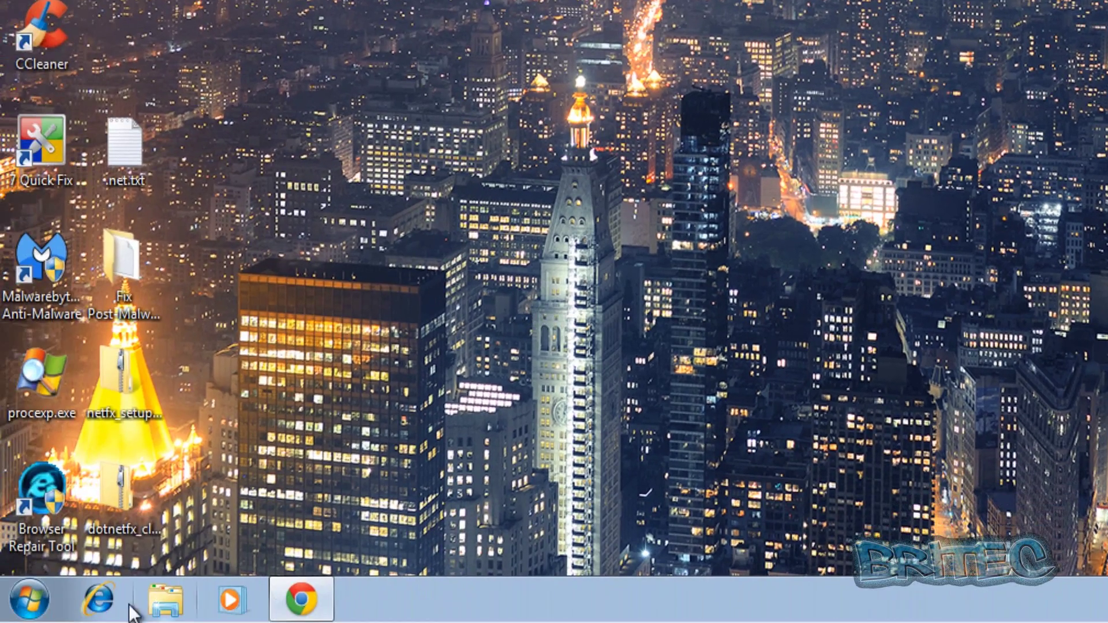
- Confirm Programs and Features lists no .NET Framework, then close the list
left_click(29, 599)
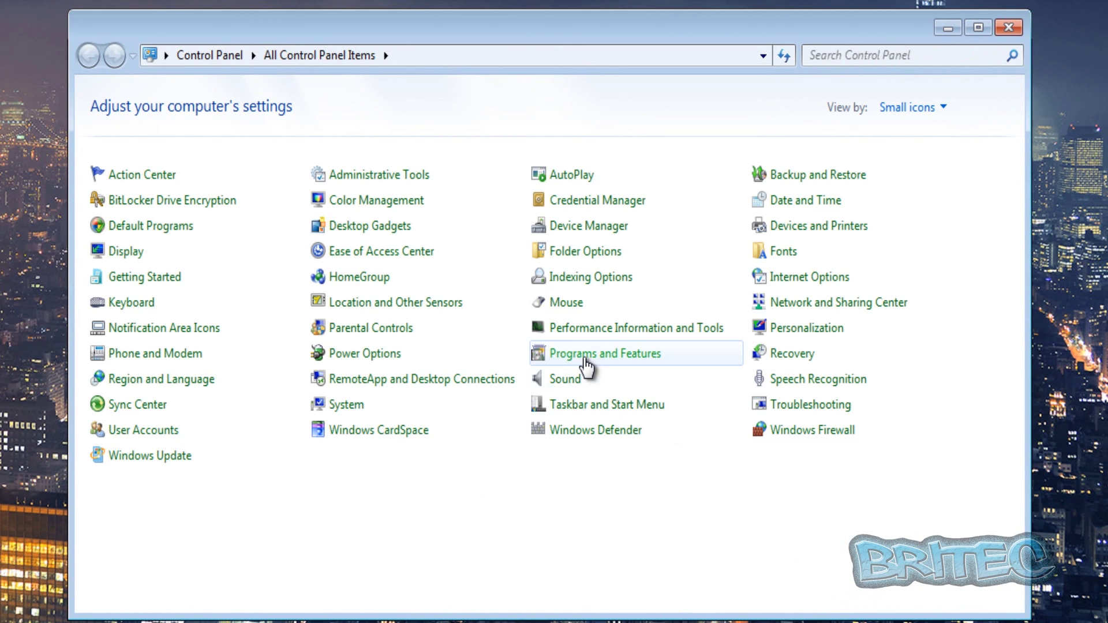
left_click(586, 367)
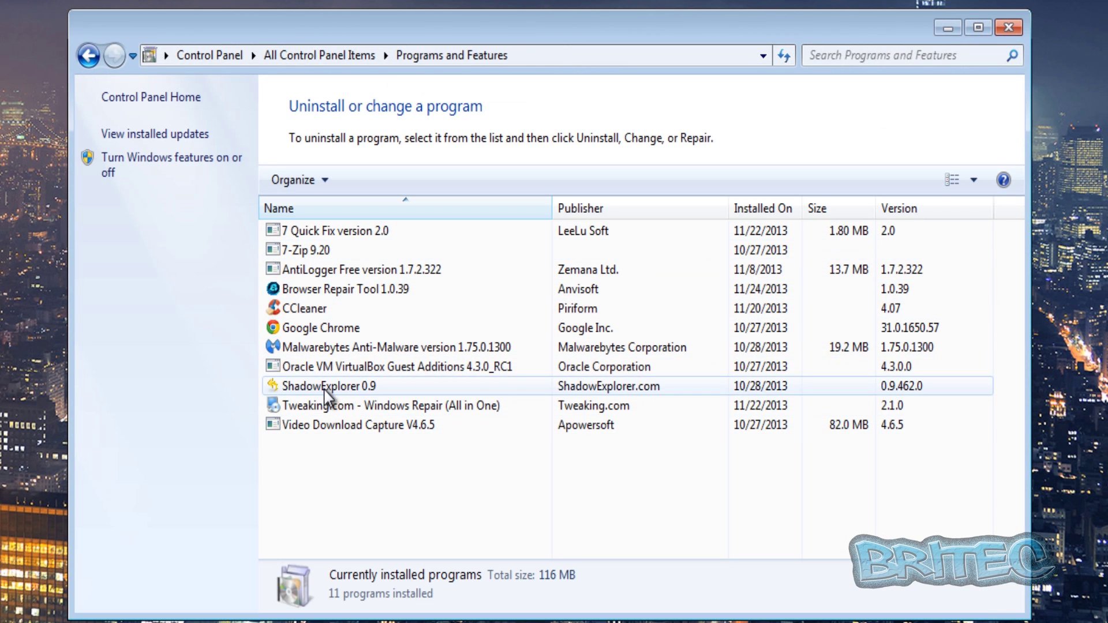
left_click(1008, 26)
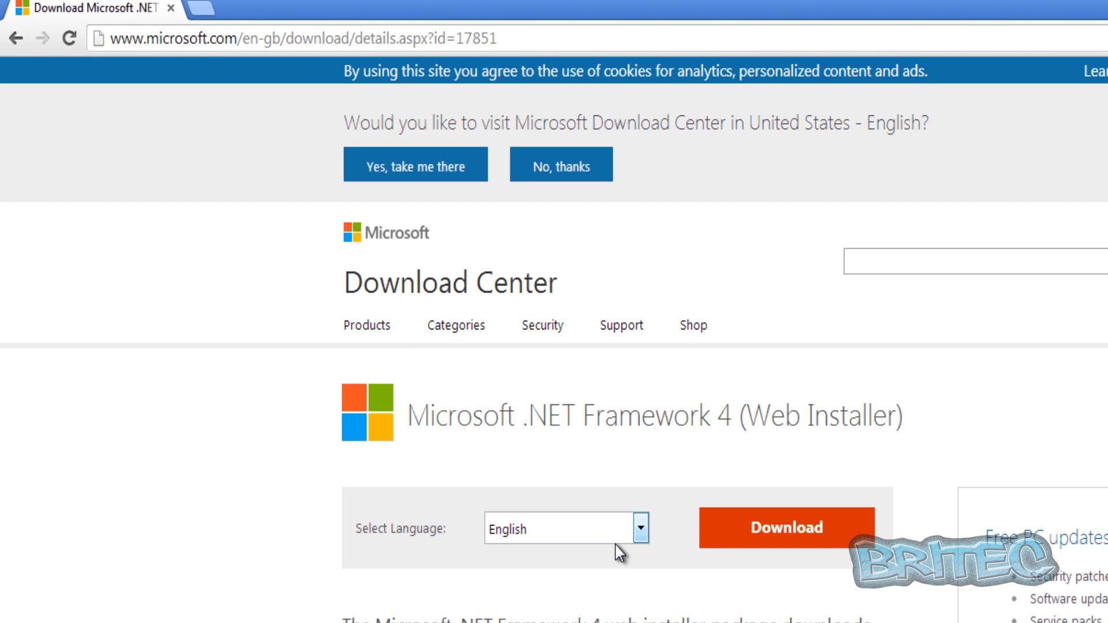
- Download the .NET Framework 4 Web Installer, skip extra suggestions, and allow setup to run
left_click(766, 537)
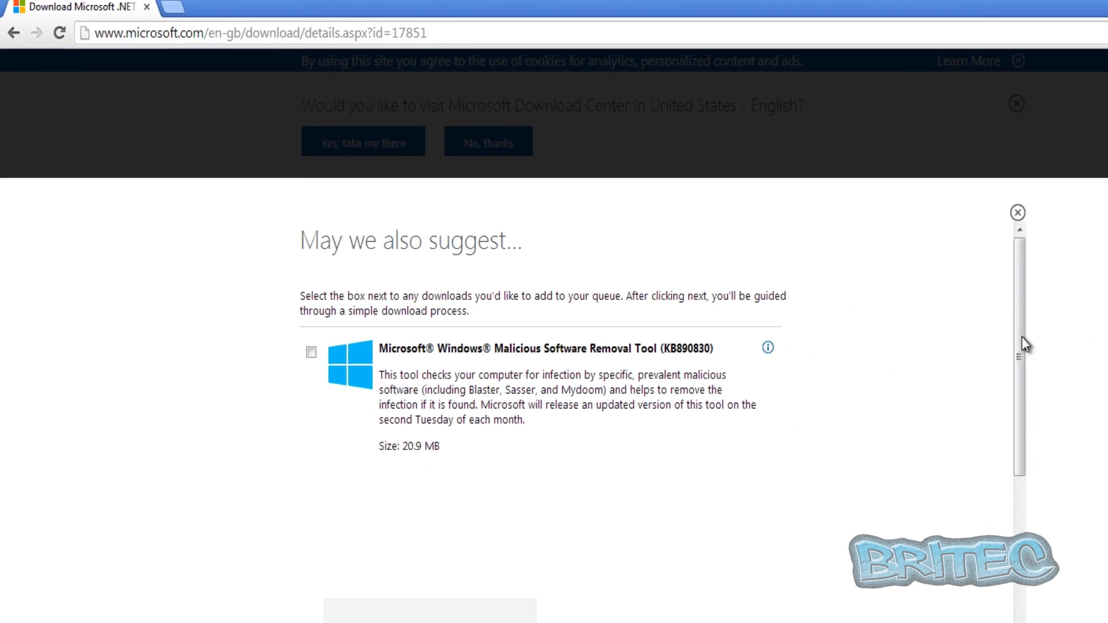
mouse_move(969, 341)
left_mouse_down()
mouse_move(957, 527)
mouse_move(944, 555)
left_mouse_up()
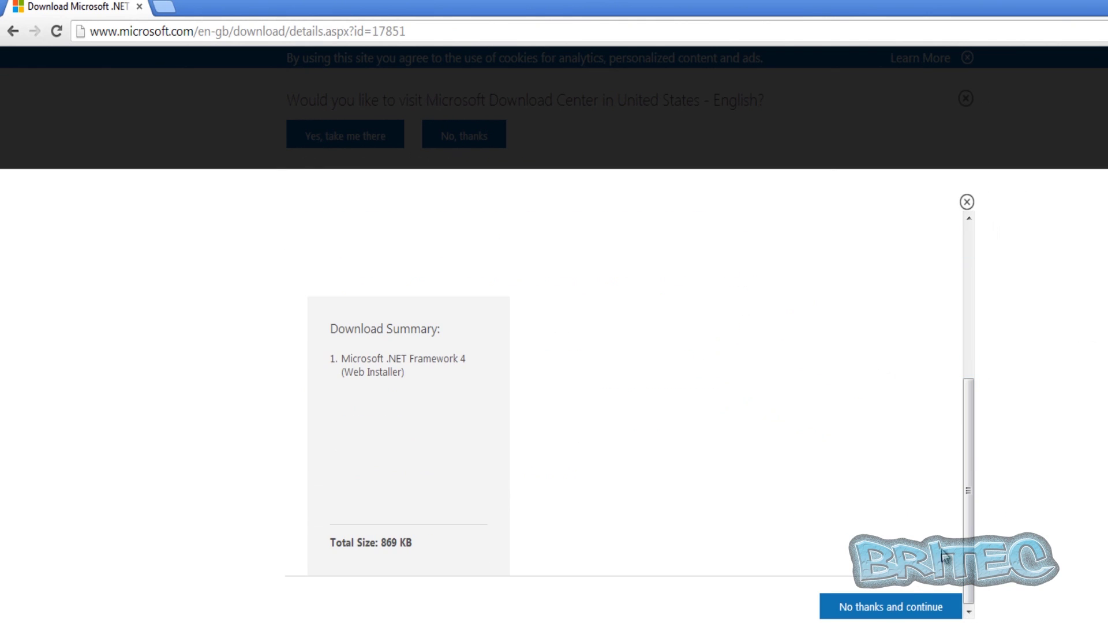
left_click(882, 611)
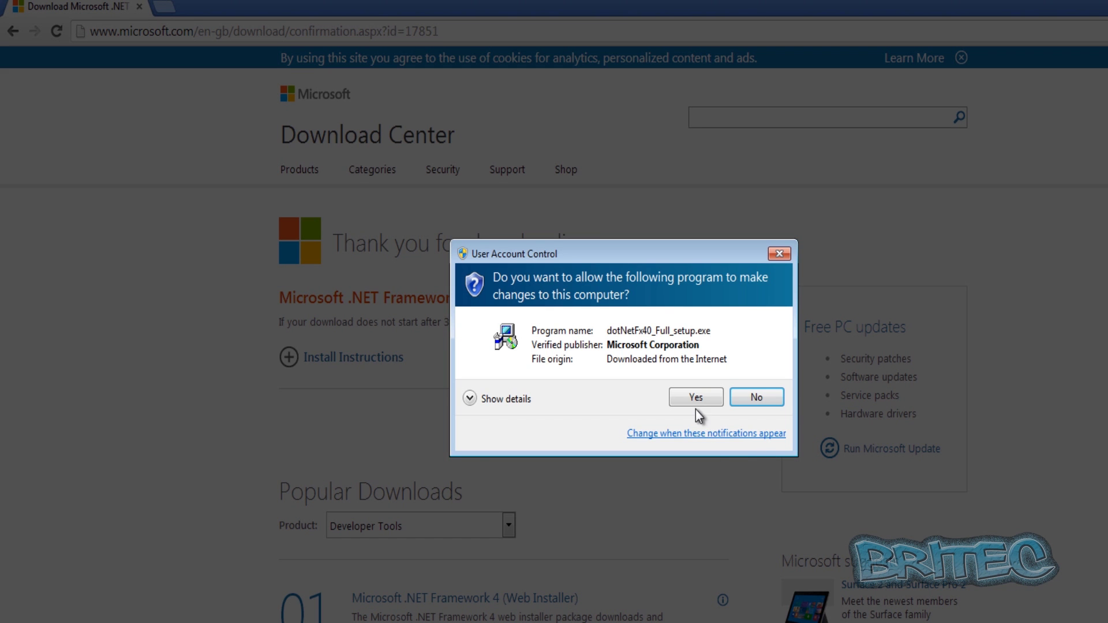
left_click(696, 398)
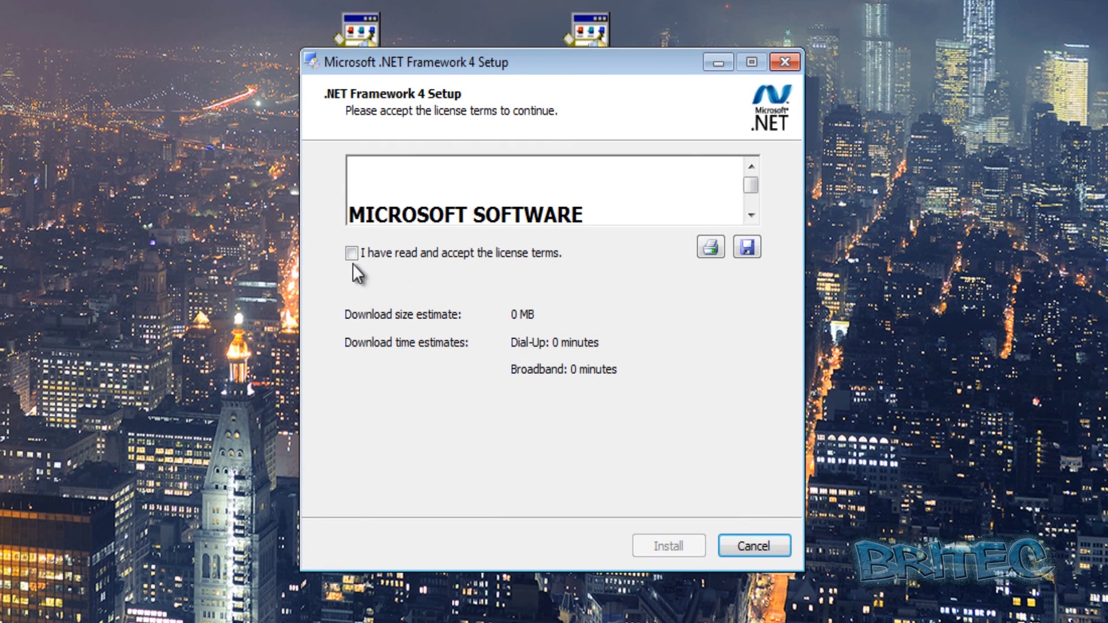
- Accept the license terms, install .NET Framework 4, and finish setup once installation completes
left_click(351, 252)
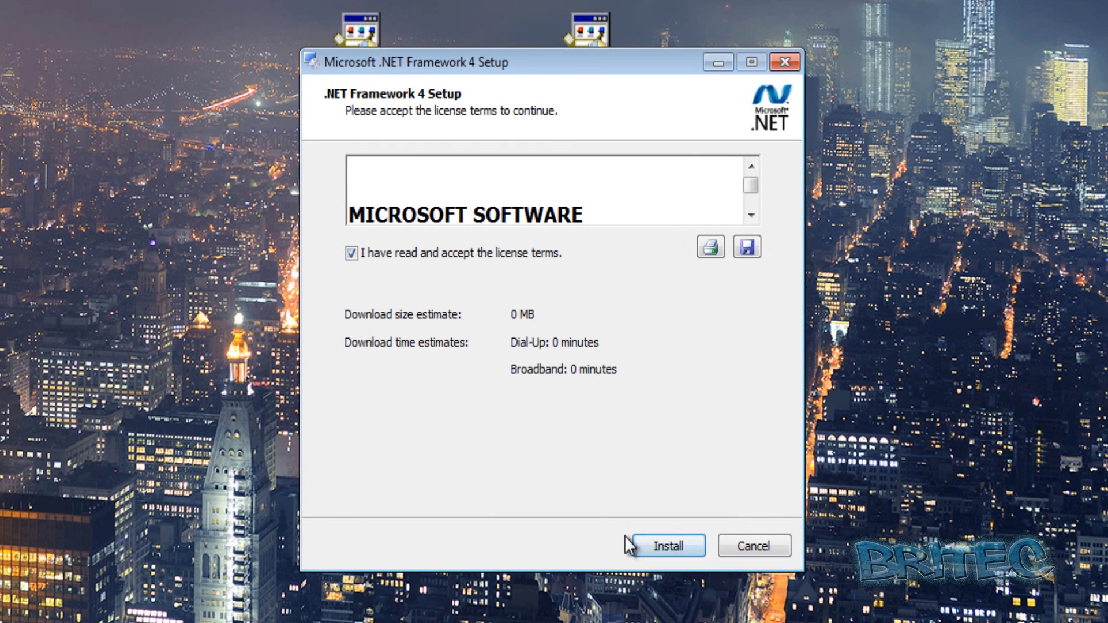
left_click(683, 550)
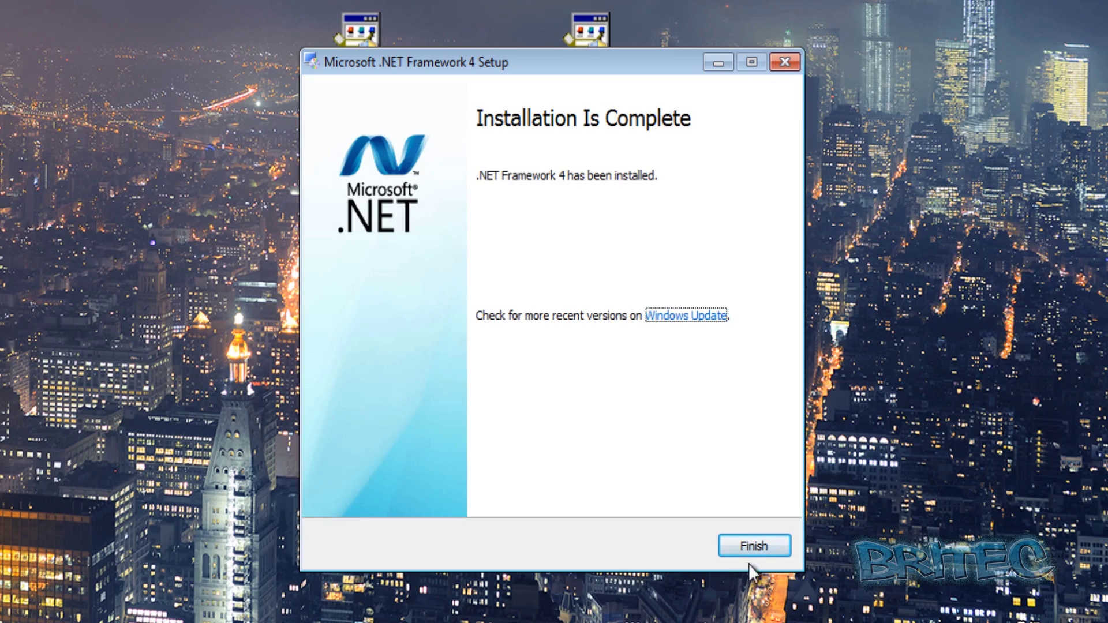
left_click(762, 545)
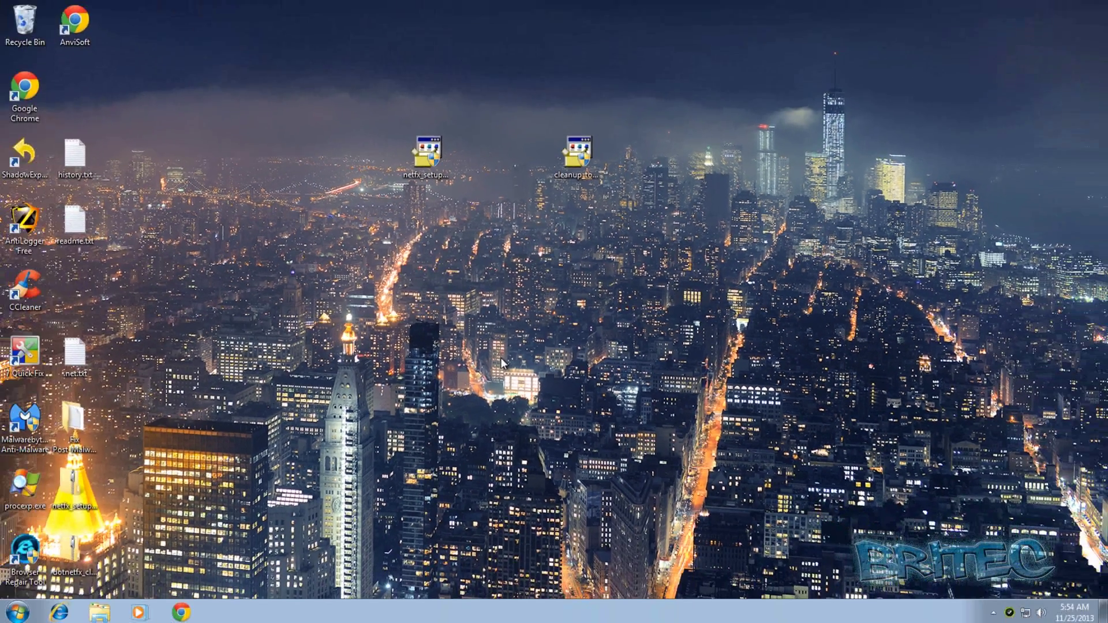